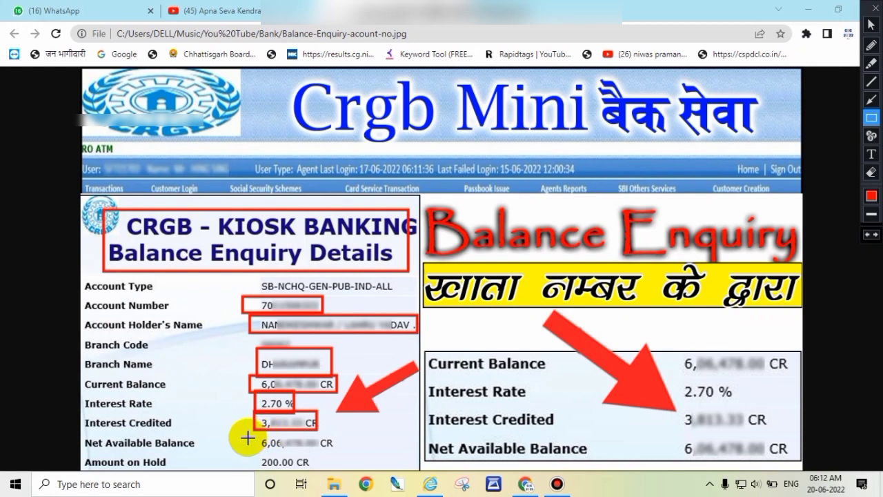
Outline the Net Available Balance and Amount on Hold values, the red Balance Enquiry title and the yellow Hindi subtitle with red rectangles
{"action": "left_click_drag", "start_coordinate": [261, 446], "coordinate": [338, 448]}
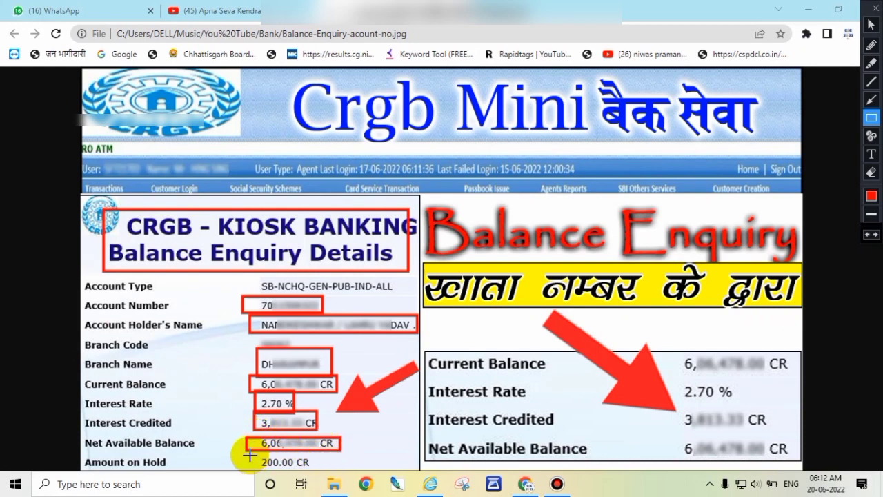
{"action": "left_click_drag", "start_coordinate": [253, 456], "coordinate": [283, 469]}
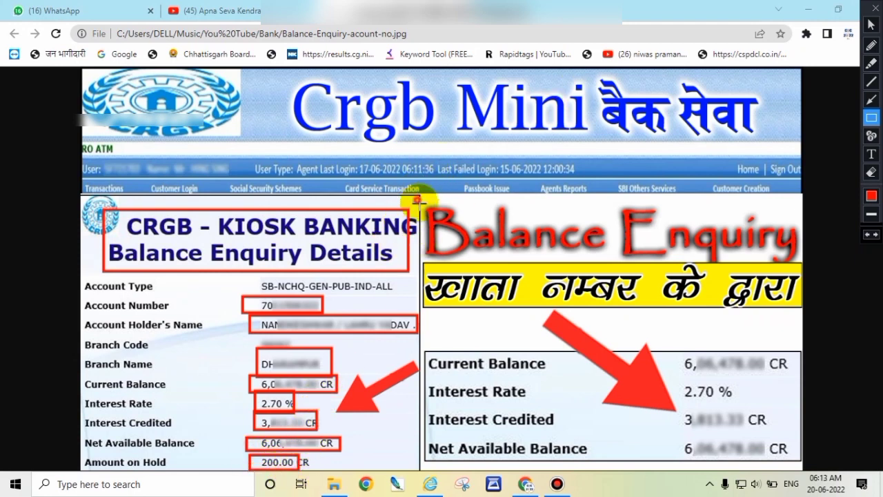
{"action": "left_click_drag", "start_coordinate": [423, 199], "coordinate": [796, 259]}
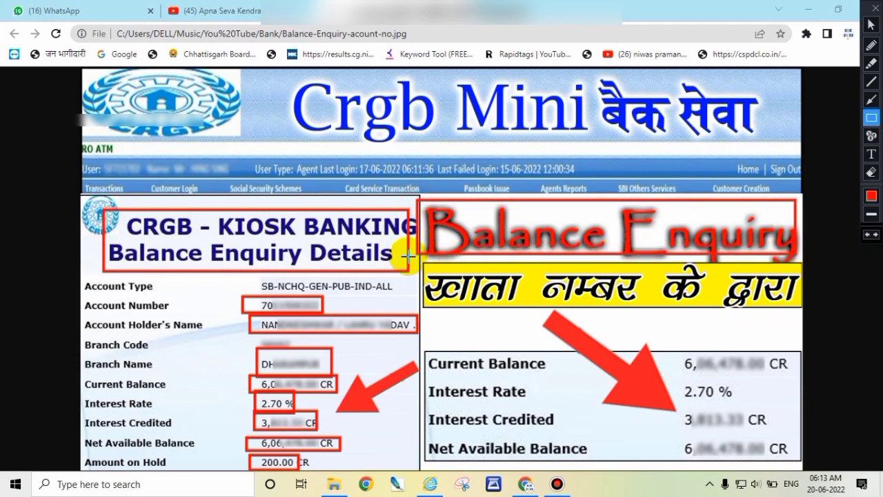
{"action": "mouse_move", "coordinate": [407, 256]}
{"action": "left_mouse_down"}
{"action": "mouse_move", "coordinate": [673, 288]}
{"action": "mouse_move", "coordinate": [803, 317]}
{"action": "left_mouse_up"}
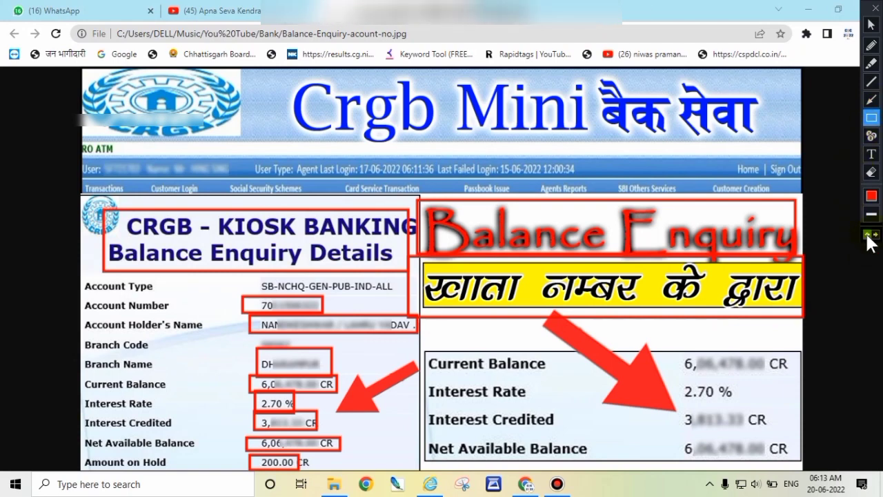
Undo the most recent red rectangle annotations on the Balance Enquiry image
{"action": "left_click", "coordinate": [872, 236]}
{"action": "left_click", "coordinate": [871, 236]}
{"action": "left_click", "coordinate": [871, 236]}
Leave annotation mode and switch to the KIOSK banking window in Internet Explorer
{"action": "left_click", "coordinate": [871, 24]}
{"action": "left_click", "coordinate": [214, 10]}
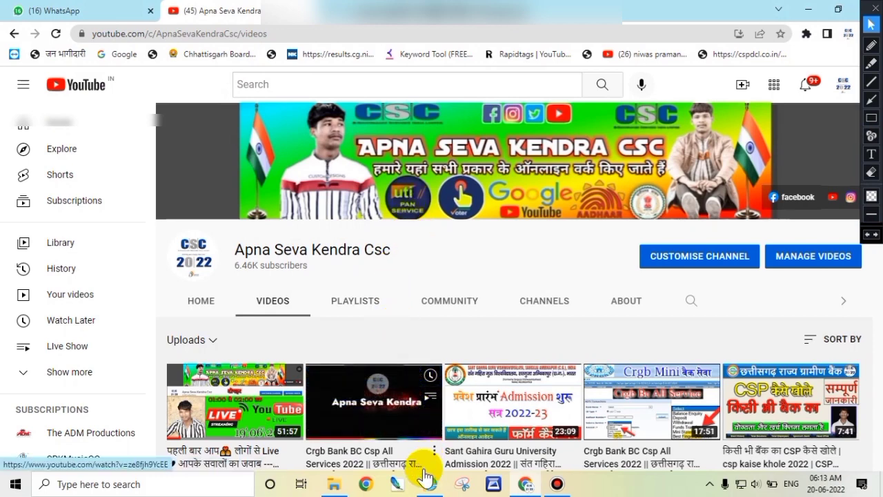
{"action": "left_click", "coordinate": [430, 485]}
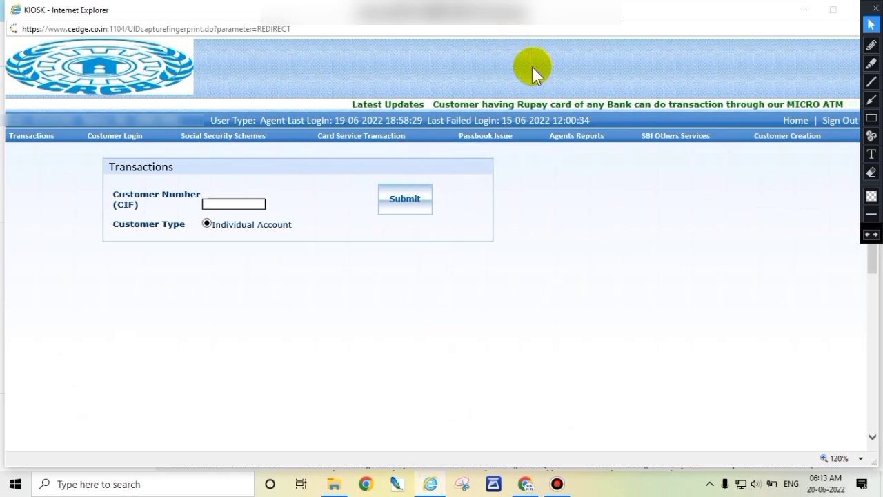
{"action": "left_click", "coordinate": [872, 46]}
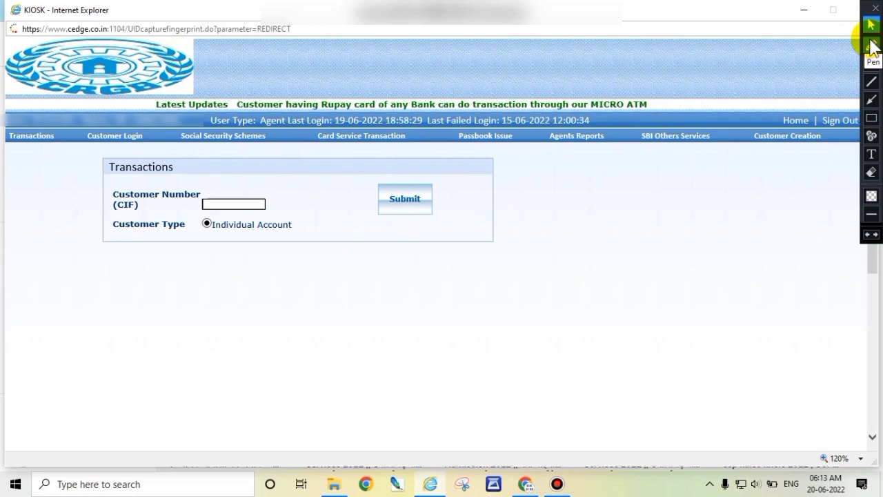
{"action": "left_click", "coordinate": [871, 153]}
{"action": "left_click", "coordinate": [871, 117]}
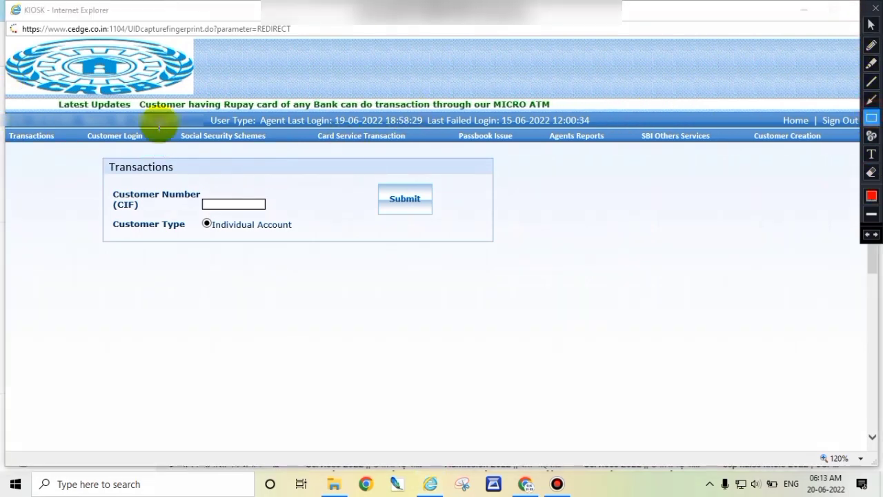
{"action": "mouse_move", "coordinate": [170, 127]}
{"action": "left_mouse_down"}
{"action": "mouse_move", "coordinate": [232, 148]}
{"action": "mouse_move", "coordinate": [270, 147]}
{"action": "left_mouse_up"}
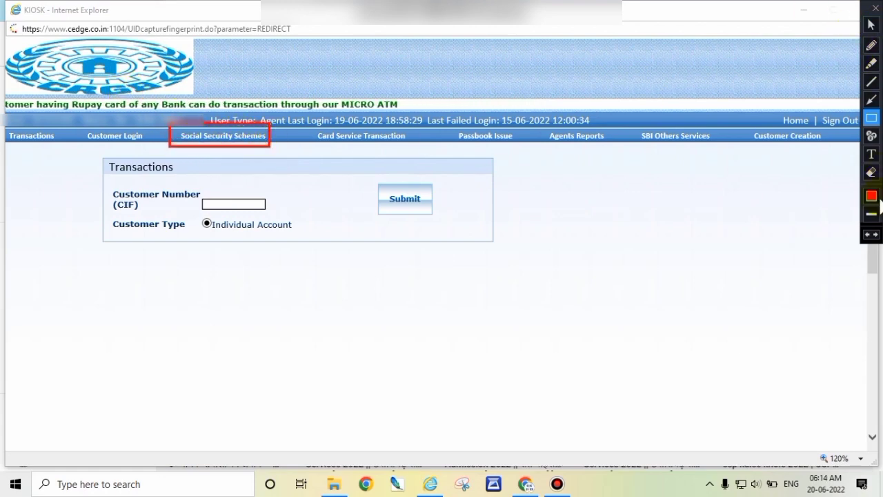
{"action": "left_click", "coordinate": [865, 236]}
{"action": "left_click", "coordinate": [867, 236]}
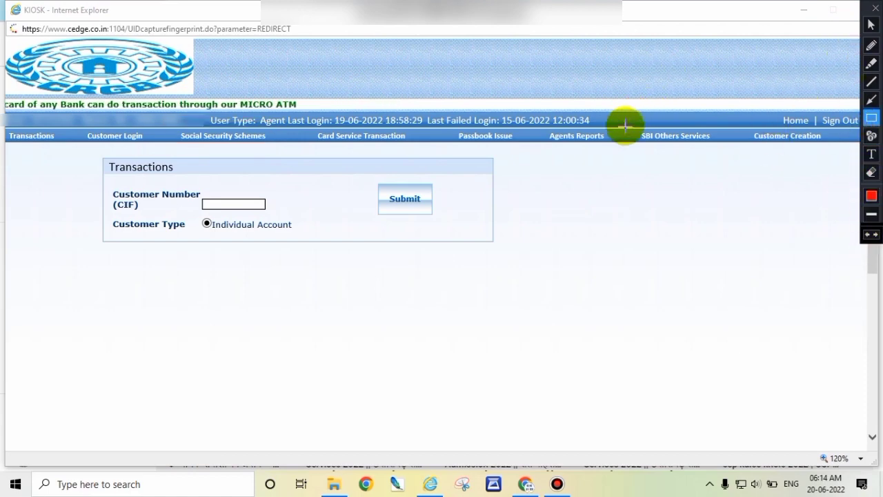
Outline SBI Others Services with a red rectangle, and open its Balance Enquiry page
{"action": "left_click_drag", "start_coordinate": [625, 126], "coordinate": [703, 147]}
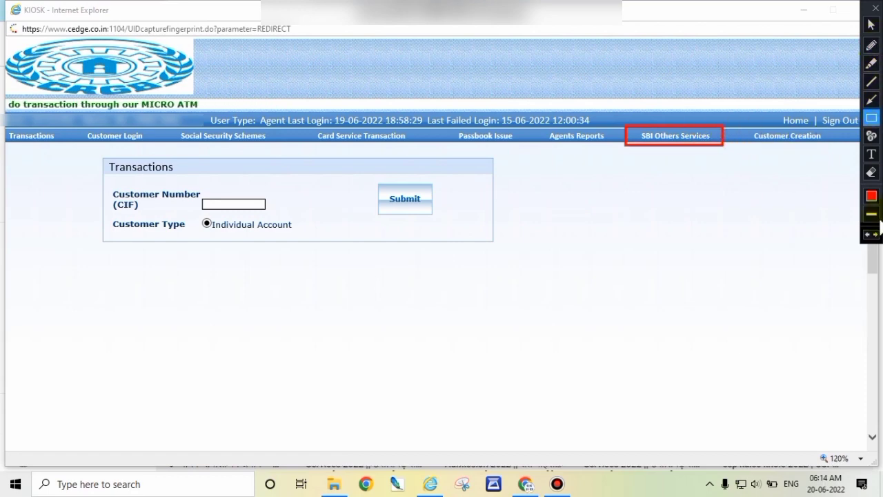
{"action": "left_click", "coordinate": [871, 25]}
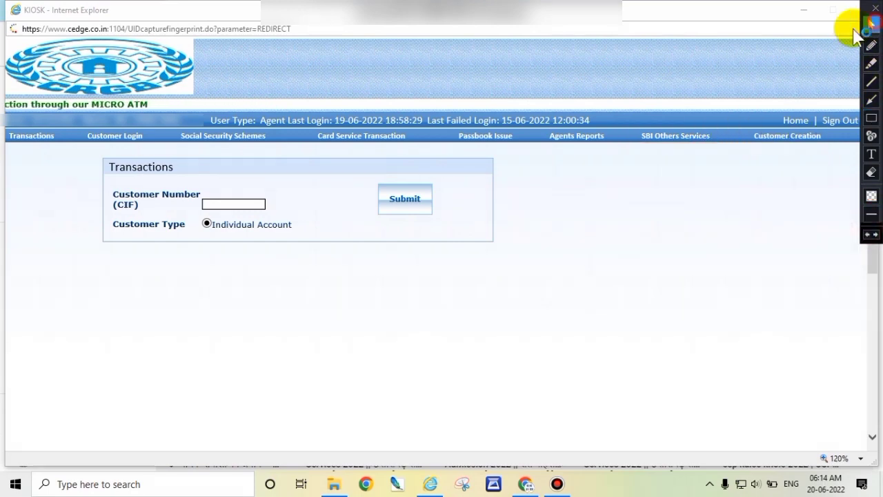
{"action": "mouse_move", "coordinate": [690, 140]}
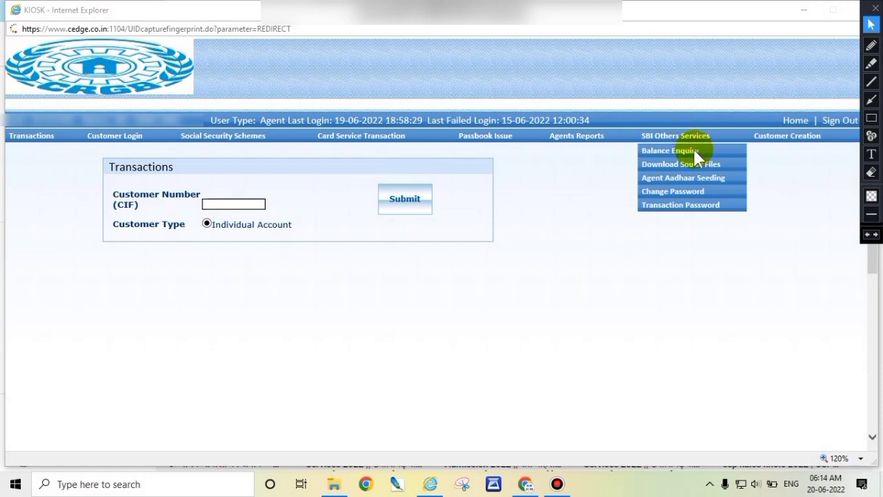
{"action": "left_click", "coordinate": [687, 151]}
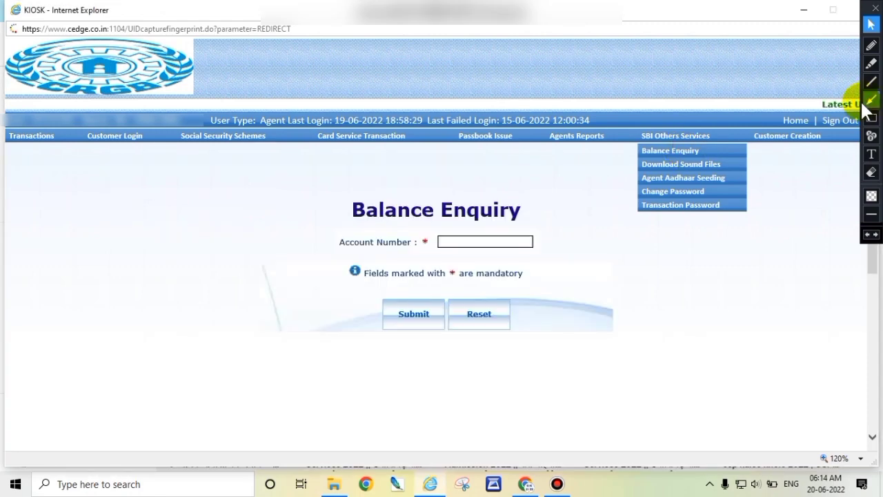
Outline the Balance Enquiry heading, the Account Number label and field, and the Submit option with red rectangles
{"action": "left_click", "coordinate": [871, 118]}
{"action": "mouse_move", "coordinate": [339, 187]}
{"action": "left_mouse_down"}
{"action": "mouse_move", "coordinate": [383, 219]}
{"action": "mouse_move", "coordinate": [514, 239]}
{"action": "mouse_move", "coordinate": [536, 229]}
{"action": "left_mouse_up"}
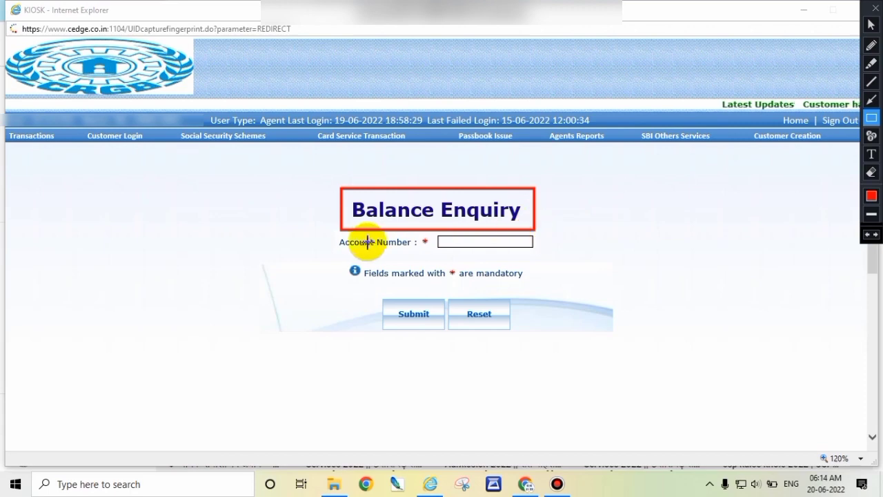
{"action": "mouse_move", "coordinate": [334, 236]}
{"action": "left_mouse_down"}
{"action": "mouse_move", "coordinate": [380, 251]}
{"action": "mouse_move", "coordinate": [421, 253]}
{"action": "mouse_move", "coordinate": [449, 239]}
{"action": "mouse_move", "coordinate": [512, 258]}
{"action": "mouse_move", "coordinate": [544, 254]}
{"action": "left_mouse_up"}
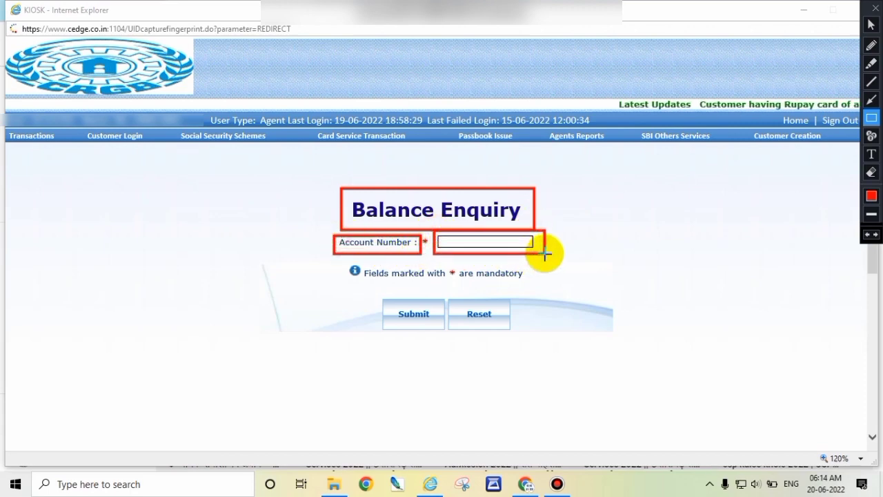
{"action": "left_click_drag", "start_coordinate": [357, 288], "coordinate": [447, 334]}
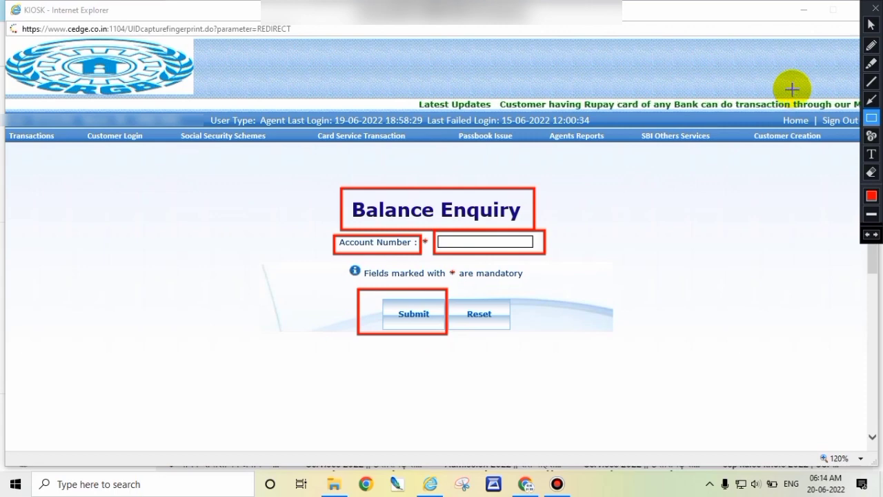
Undo all red rectangle annotations on the Balance Enquiry form
{"action": "left_click", "coordinate": [869, 234]}
{"action": "left_click", "coordinate": [870, 235]}
{"action": "left_click", "coordinate": [869, 234]}
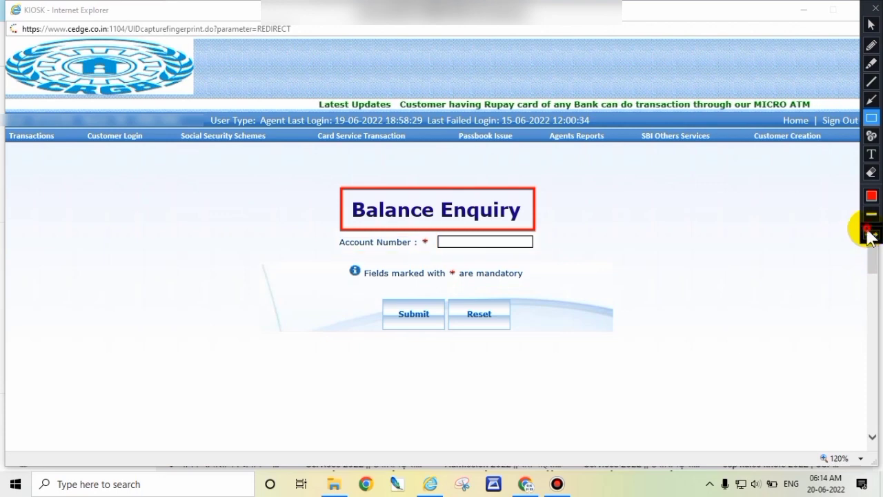
{"action": "left_click", "coordinate": [869, 235]}
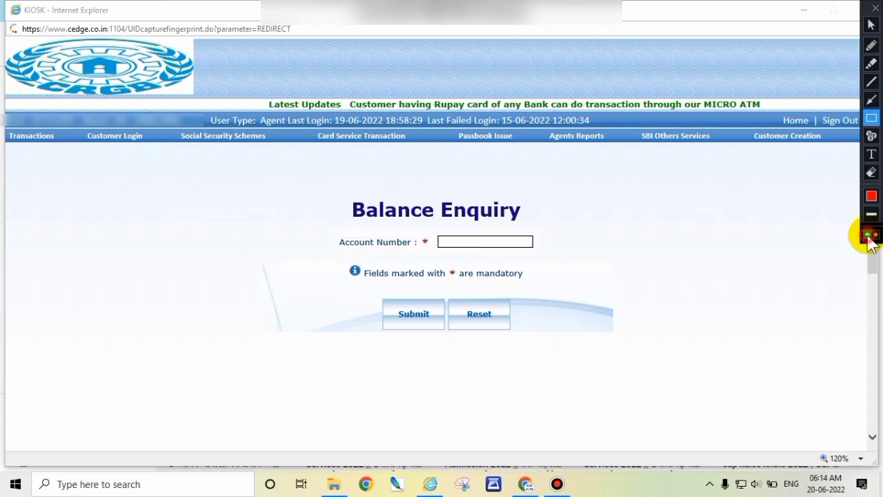
Enter the customer's account number in the Balance Enquiry form and submit it
{"action": "type", "text": "7"}
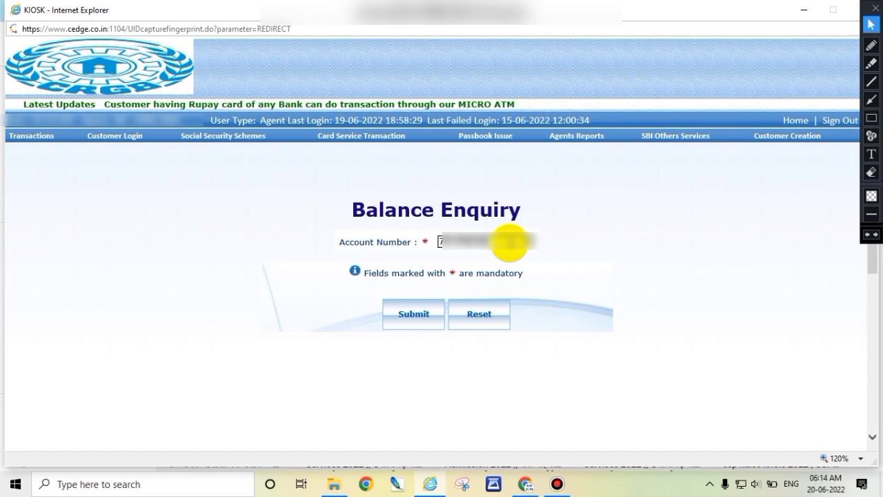
{"action": "left_click", "coordinate": [406, 318]}
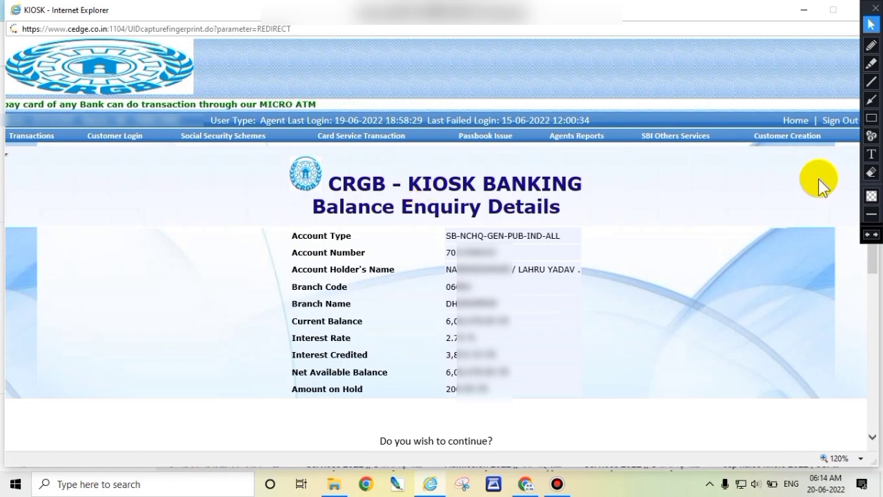
Outline the account number, holder's name, branch name, current balance, interest rate, interest credited, net available balance and amount on hold in red
{"action": "left_click", "coordinate": [872, 117]}
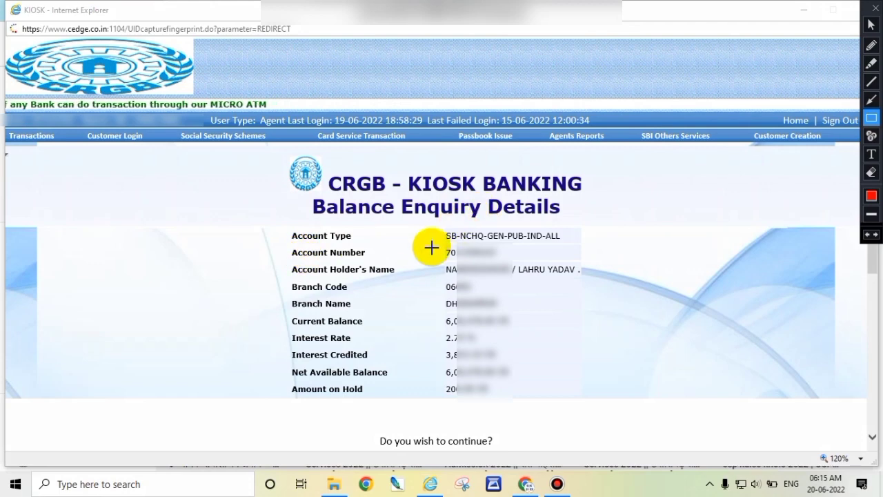
{"action": "left_click_drag", "start_coordinate": [434, 243], "coordinate": [509, 255]}
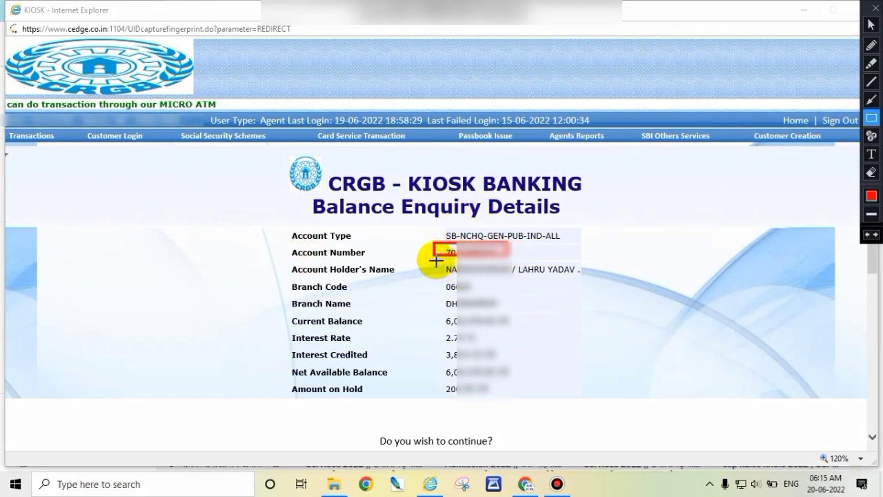
{"action": "left_click_drag", "start_coordinate": [436, 262], "coordinate": [586, 278]}
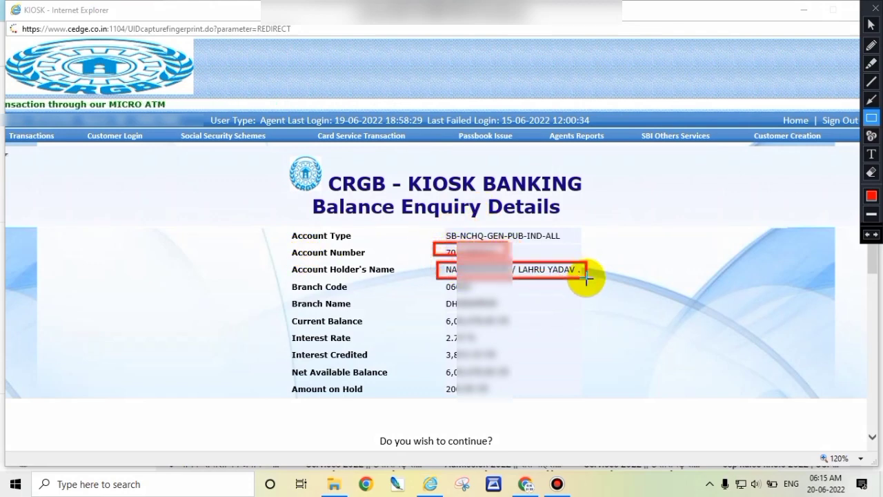
{"action": "left_click_drag", "start_coordinate": [442, 295], "coordinate": [514, 313]}
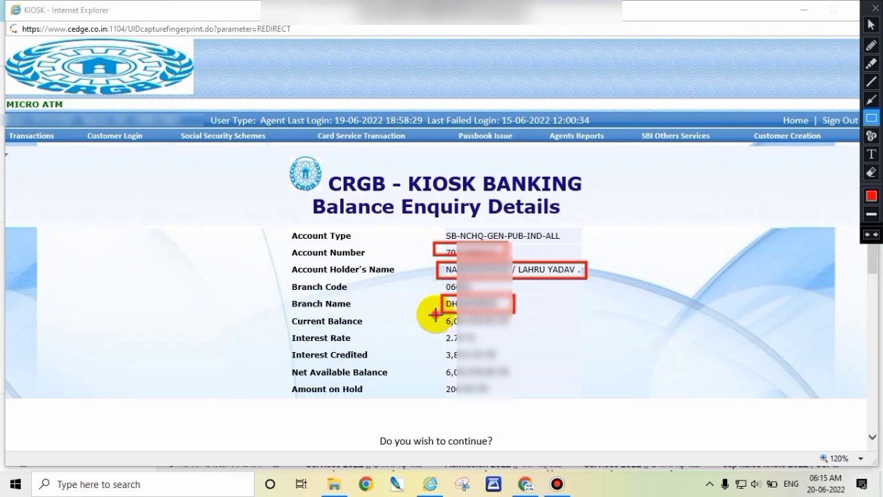
{"action": "left_click_drag", "start_coordinate": [435, 314], "coordinate": [521, 325]}
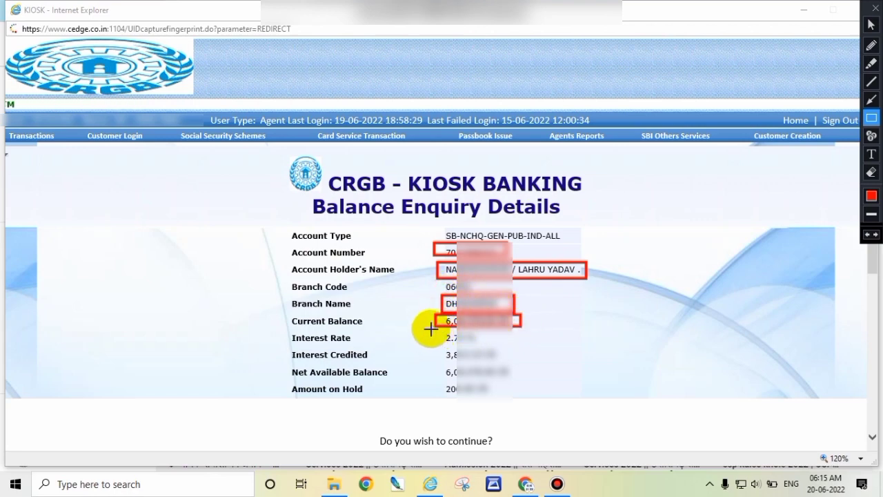
{"action": "left_click_drag", "start_coordinate": [430, 329], "coordinate": [475, 340]}
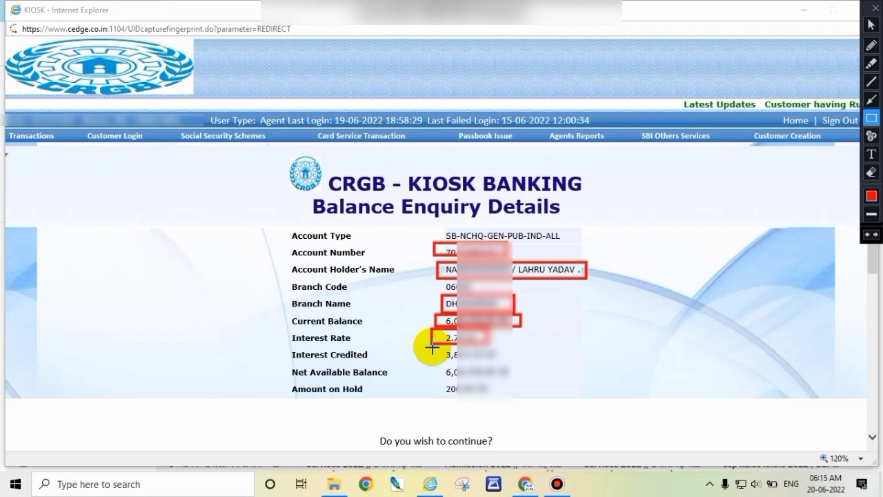
{"action": "left_click_drag", "start_coordinate": [439, 348], "coordinate": [502, 366]}
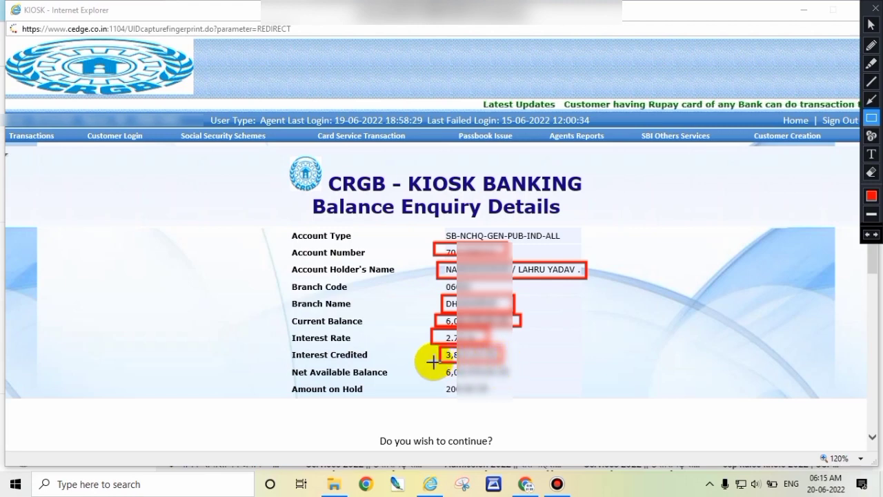
{"action": "left_click_drag", "start_coordinate": [436, 365], "coordinate": [507, 379]}
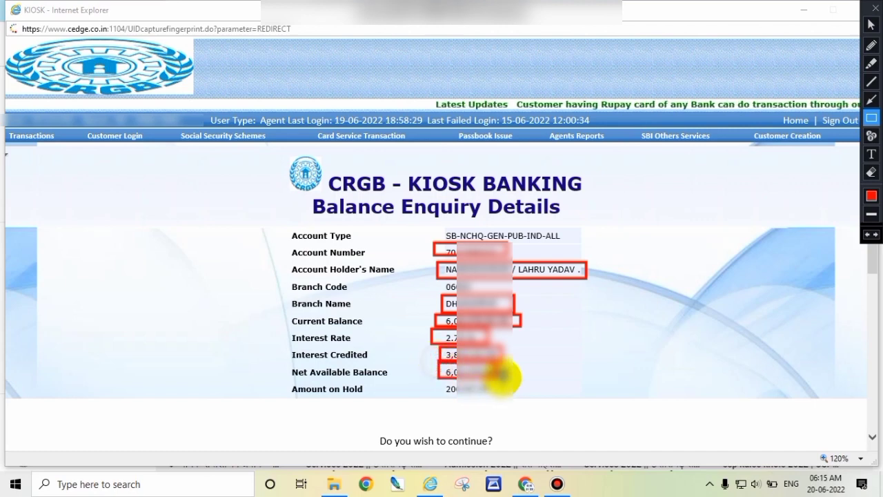
{"action": "left_click_drag", "start_coordinate": [433, 382], "coordinate": [476, 395]}
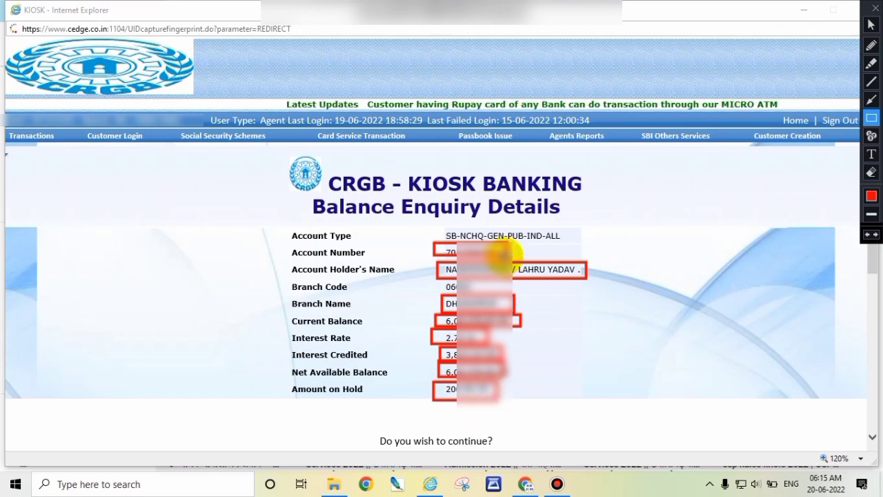
Undo all red rectangle annotations on the Balance Enquiry Details page
{"action": "left_click", "coordinate": [870, 235]}
{"action": "left_click", "coordinate": [870, 235]}
{"action": "left_click", "coordinate": [870, 234]}
{"action": "left_click", "coordinate": [869, 234]}
{"action": "left_click", "coordinate": [870, 234]}
{"action": "left_click", "coordinate": [870, 234]}
{"action": "left_click", "coordinate": [870, 234]}
{"action": "left_click", "coordinate": [870, 234]}
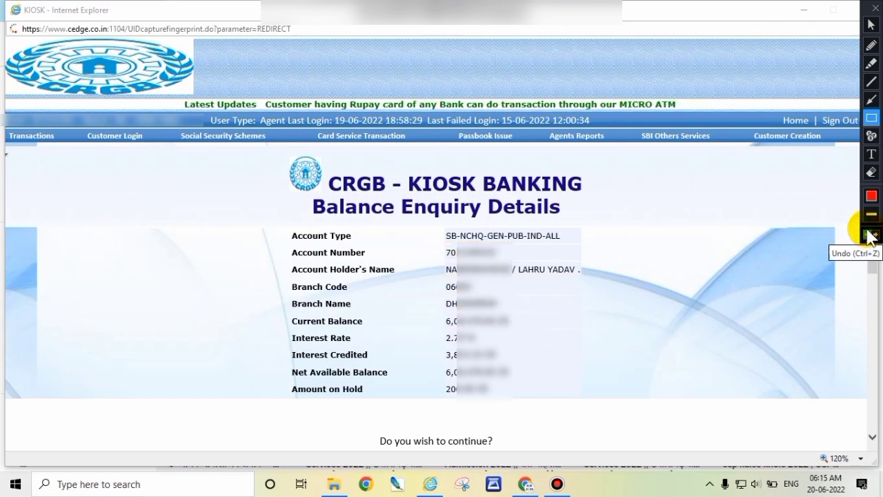
Run a new Balance Enquiry from SBI Others Services with a second customer's account number
{"action": "left_click", "coordinate": [871, 24]}
{"action": "mouse_move", "coordinate": [653, 140]}
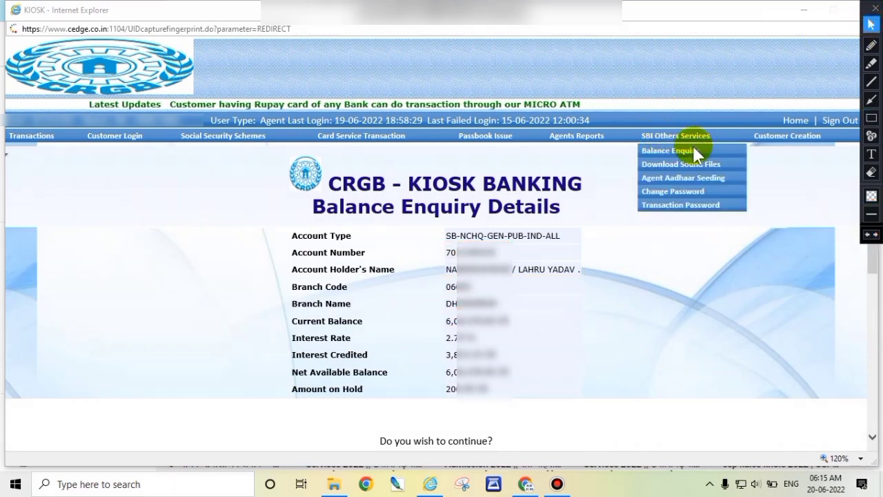
{"action": "left_click", "coordinate": [678, 149]}
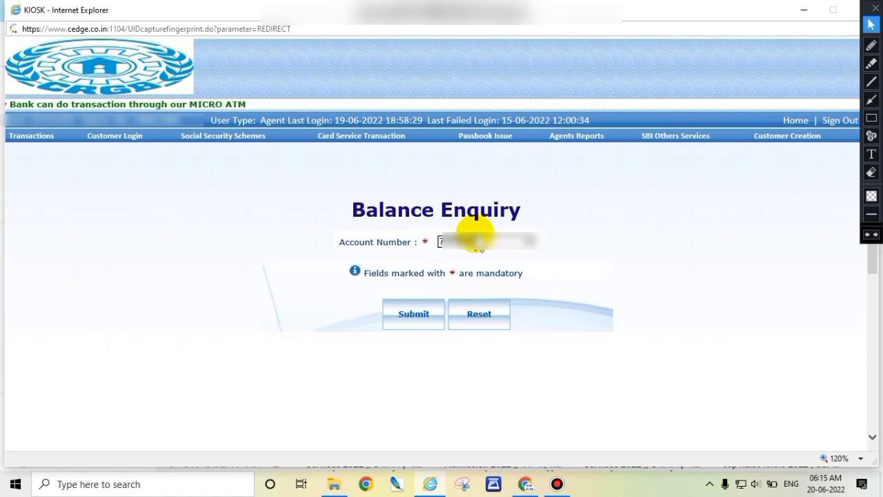
{"action": "left_click", "coordinate": [407, 315]}
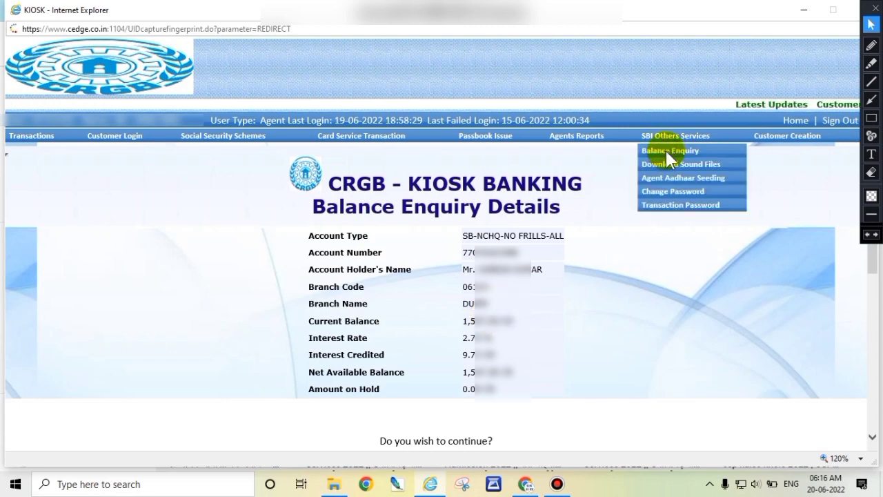
Run another Balance Enquiry from SBI Others Services with a third customer's account number
{"action": "left_click", "coordinate": [668, 151]}
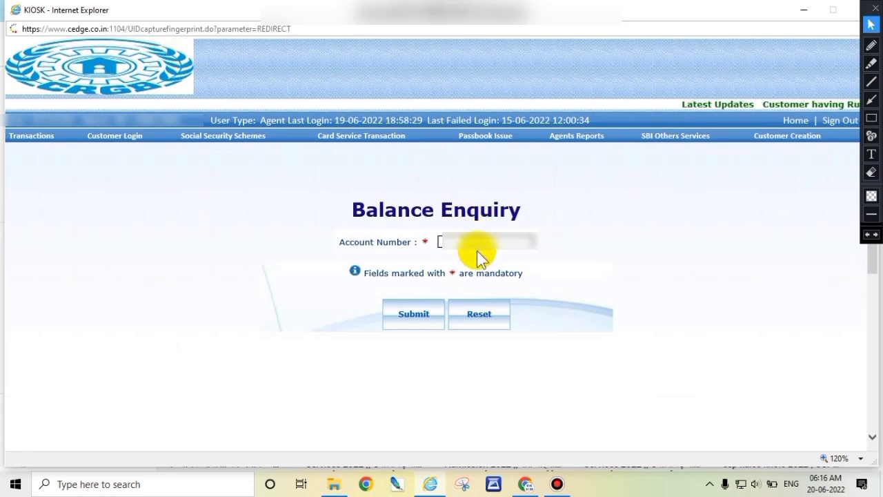
{"action": "type", "text": "7"}
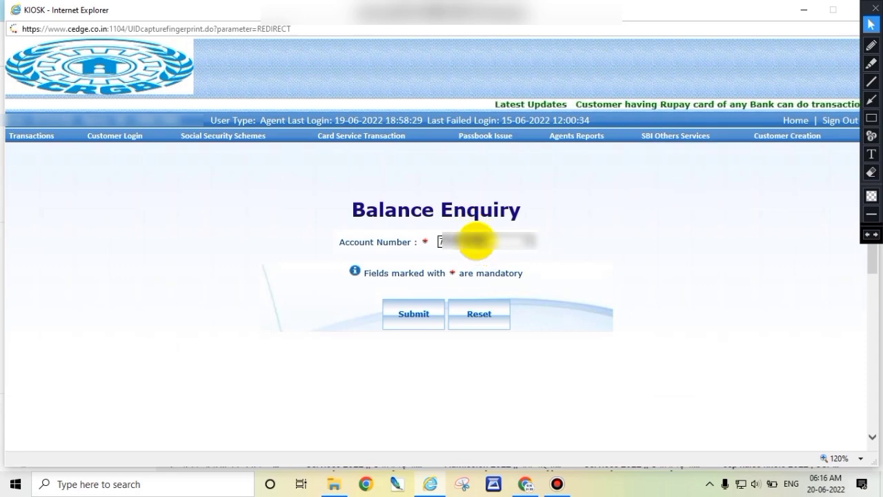
{"action": "left_click", "coordinate": [414, 318]}
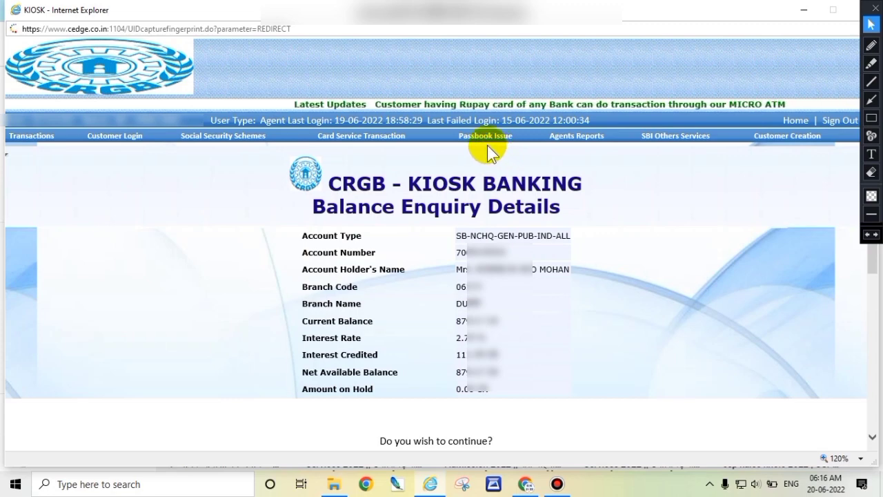
{"action": "mouse_move", "coordinate": [483, 141]}
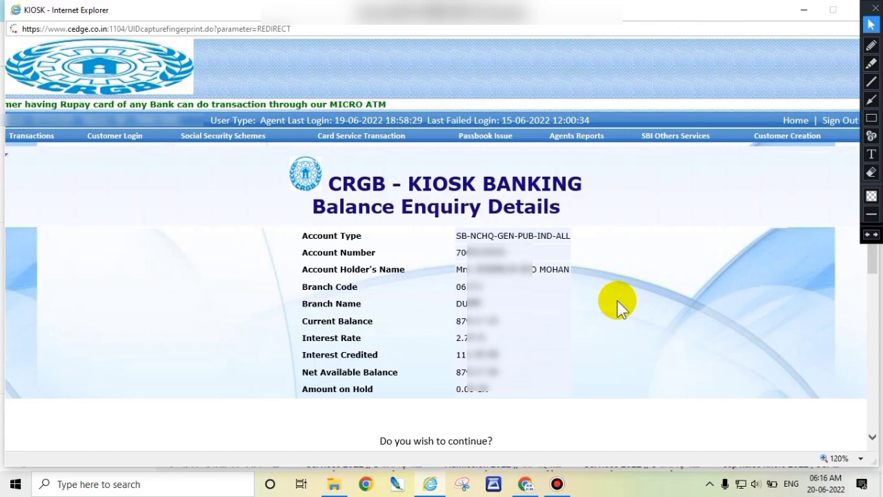
Minimise the kiosk banking window and look through the Apna Seva Kendra Csc channel's uploaded videos on YouTube in Chrome
{"action": "left_click", "coordinate": [802, 11]}
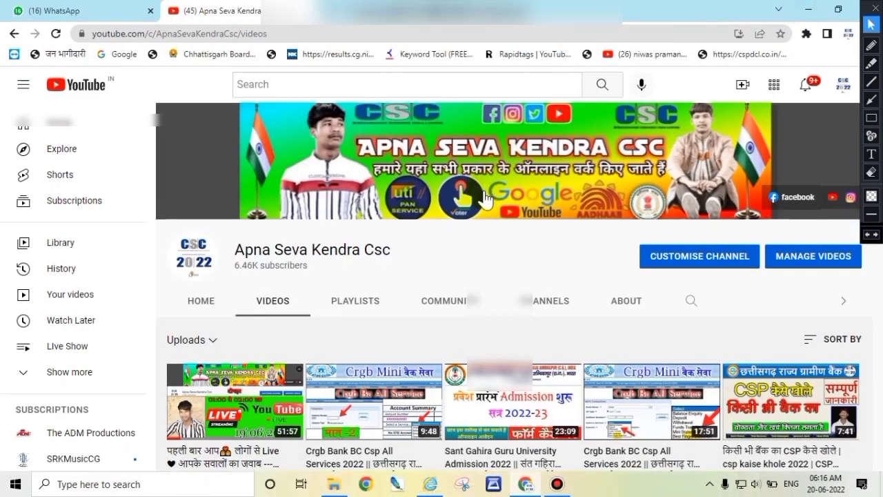
{"action": "scroll", "coordinate": [494, 331], "scroll_direction": "down", "scroll_amount": 3}
{"action": "scroll", "coordinate": [496, 324], "scroll_direction": "down", "scroll_amount": 2}
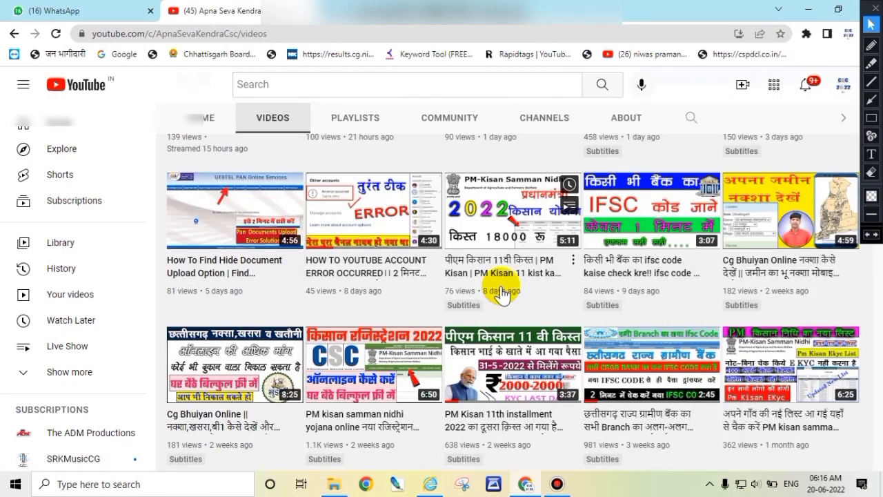
{"action": "scroll", "coordinate": [501, 288], "scroll_direction": "up", "scroll_amount": 5}
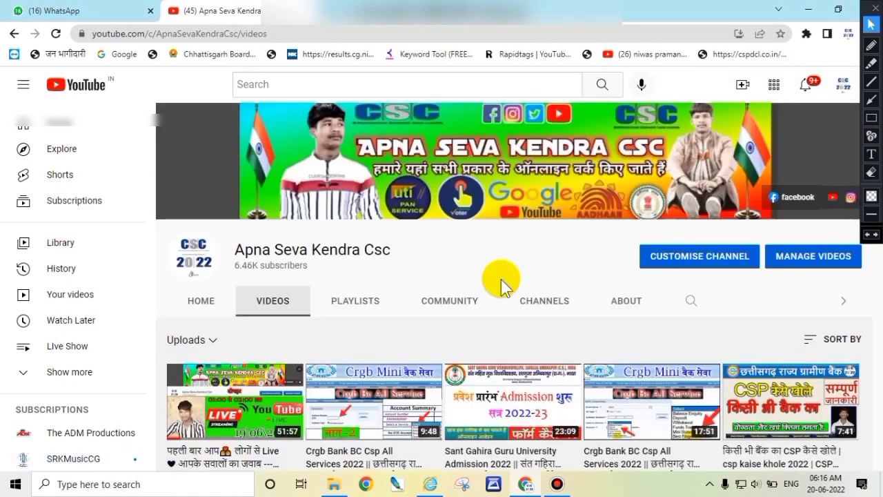